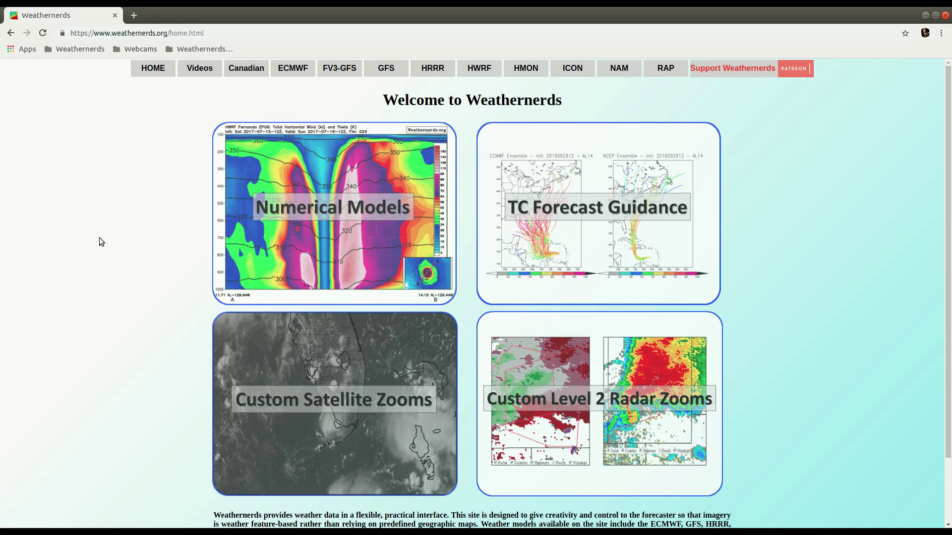
Open the Numerical Models data pages from the Weathernerds home page
click(313, 243)
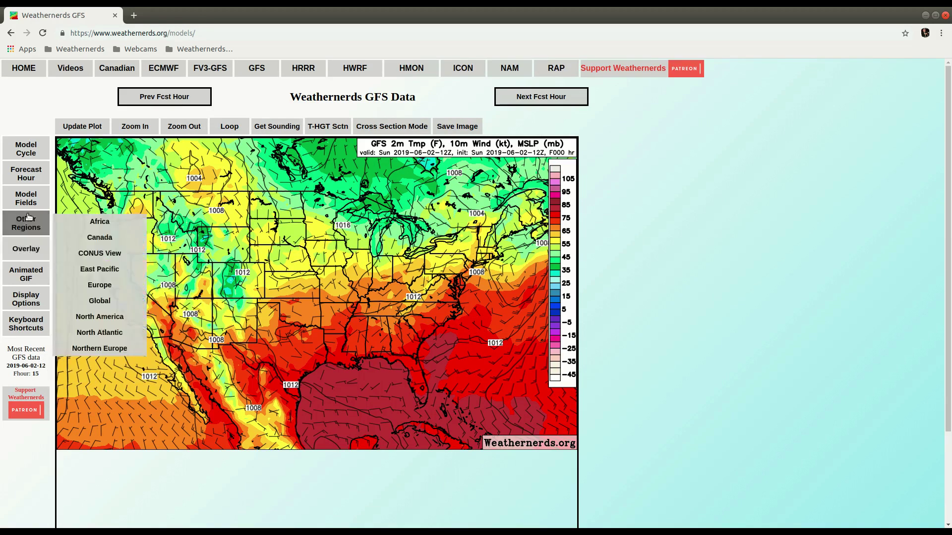
Switch the GFS map to the 06Z run and plot 600 mb relative humidity
mouse_move(25, 149)
click(70, 158)
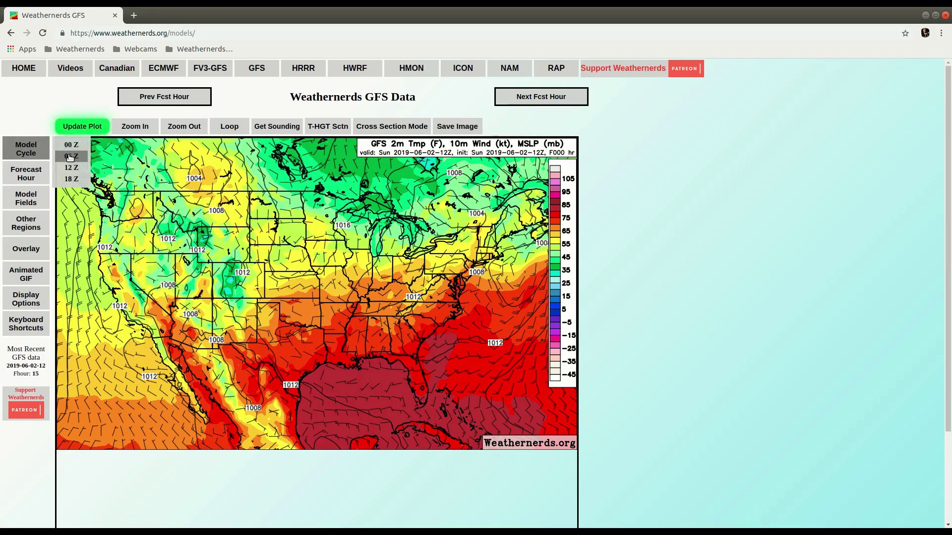
mouse_move(25, 199)
mouse_move(97, 240)
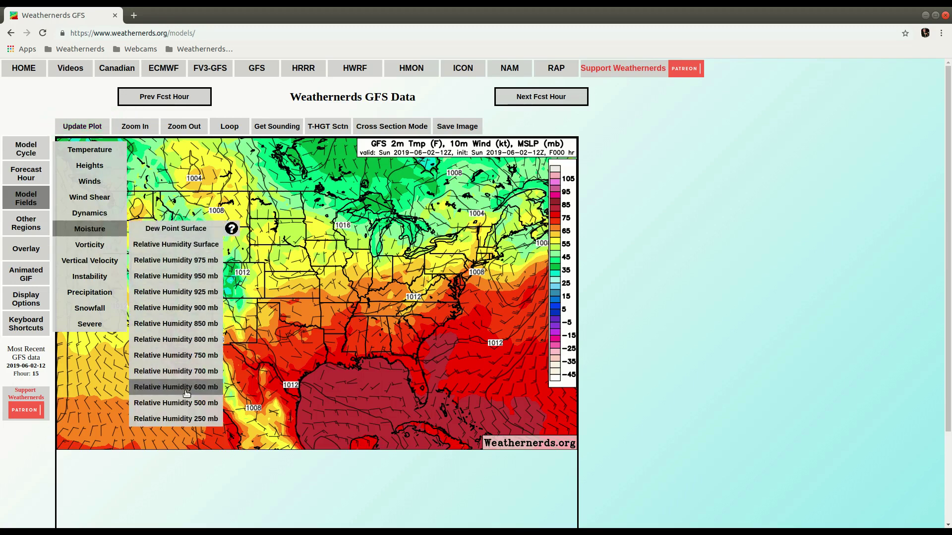
click(186, 388)
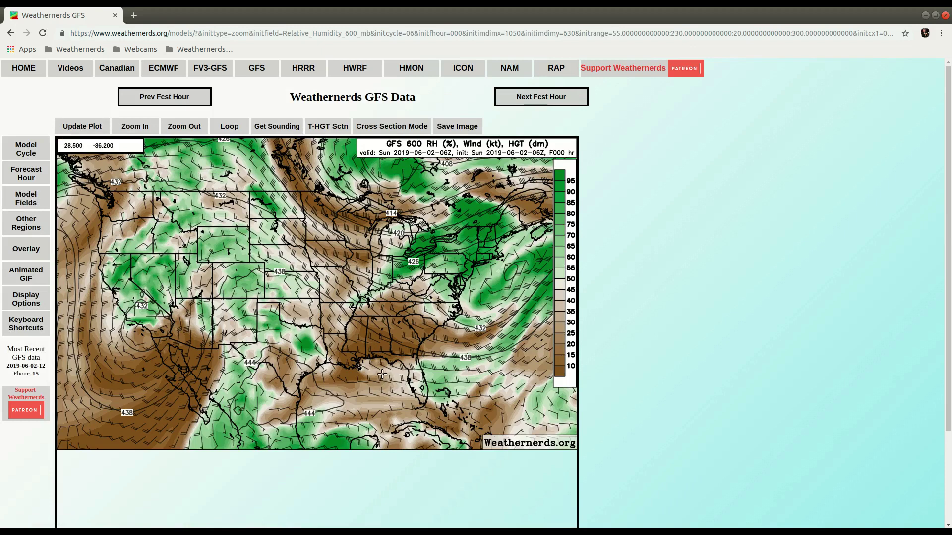
Zoom the humidity map in on Florida and mark a point over southern Florida
drag(383, 374, 464, 422)
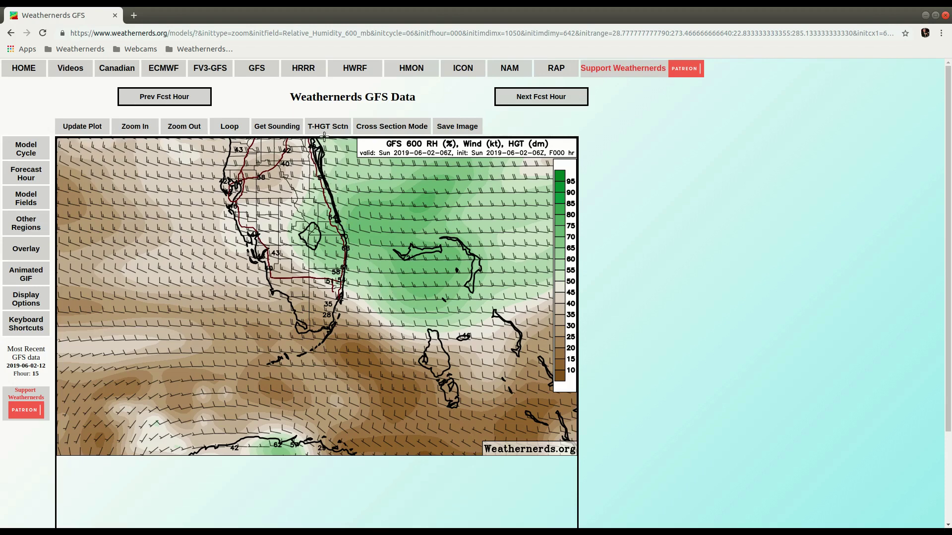
mouse_move(323, 134)
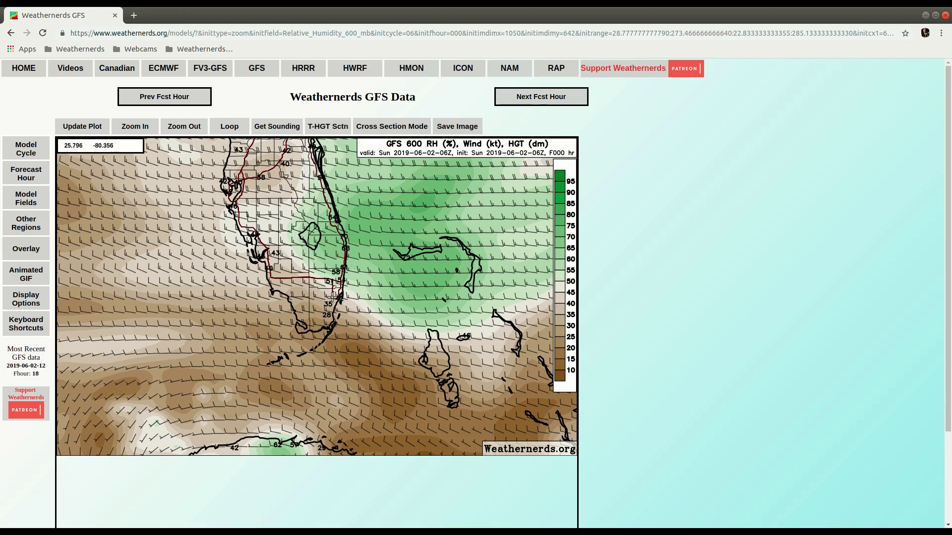
click(334, 296)
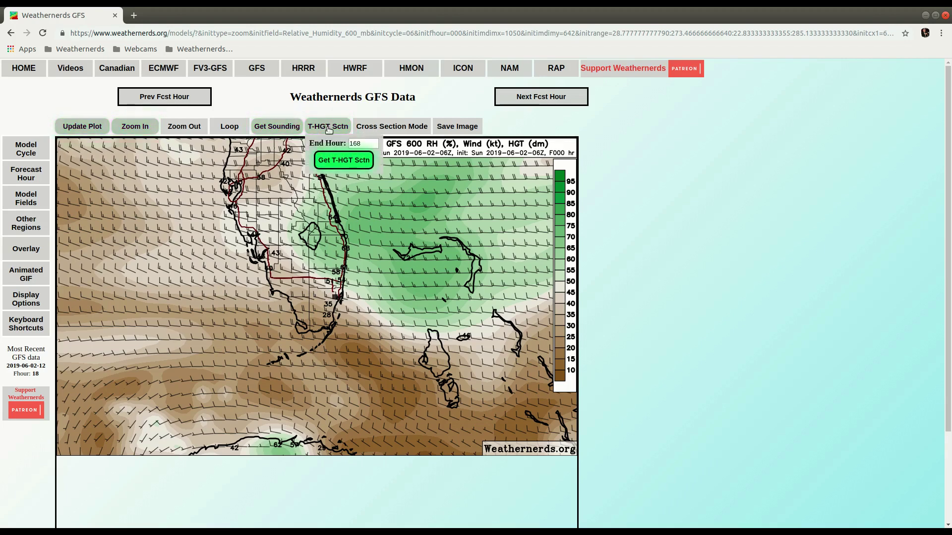
Generate the 0–168-hour humidity, wind and stability section for 25.75N, 80.25W
click(340, 161)
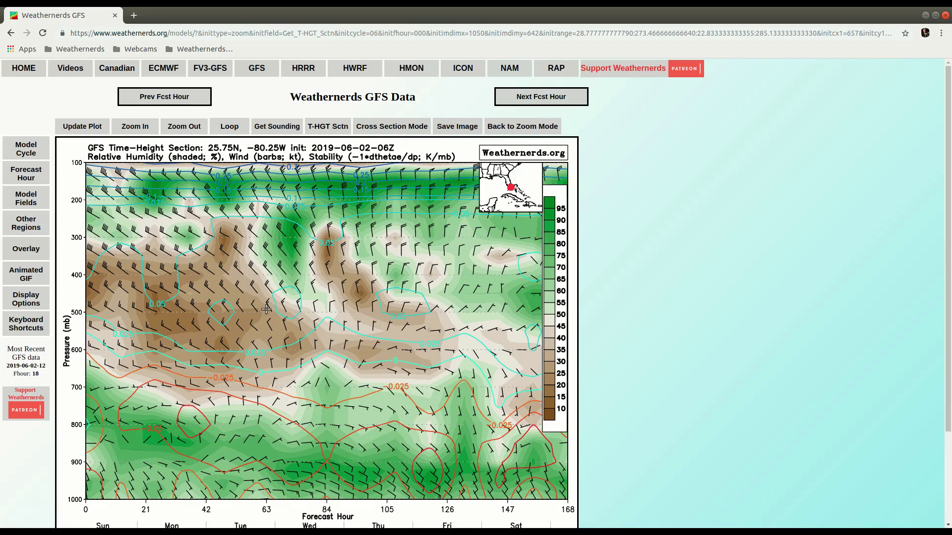
scroll(266, 310, down, 2)
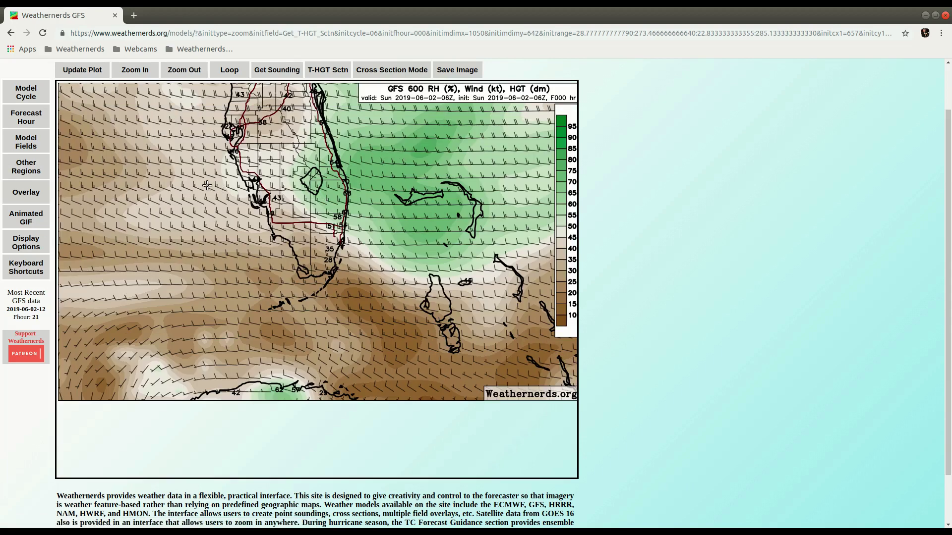
Produce an area-averaged section over 25–27N, 82.75–79.50W, then return to the Florida map
drag(203, 180, 390, 287)
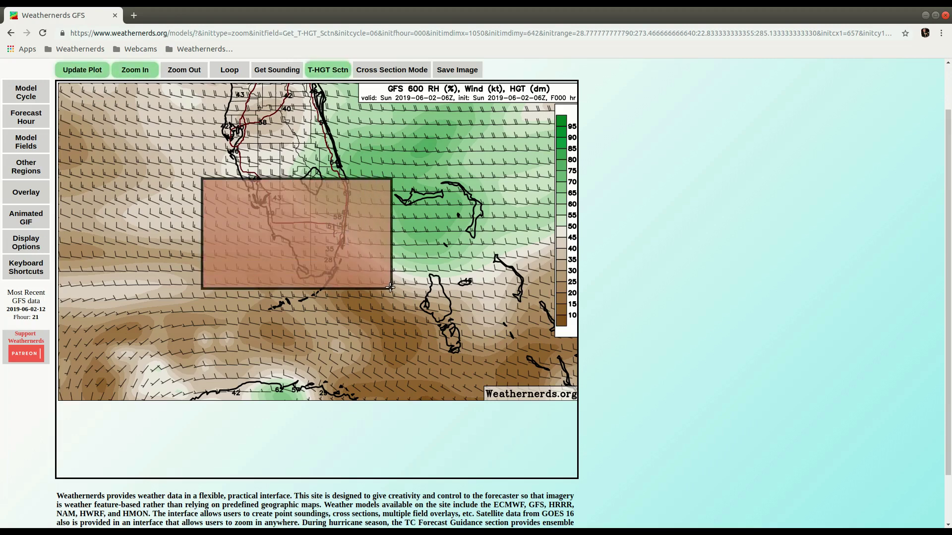
drag(139, 174, 157, 187)
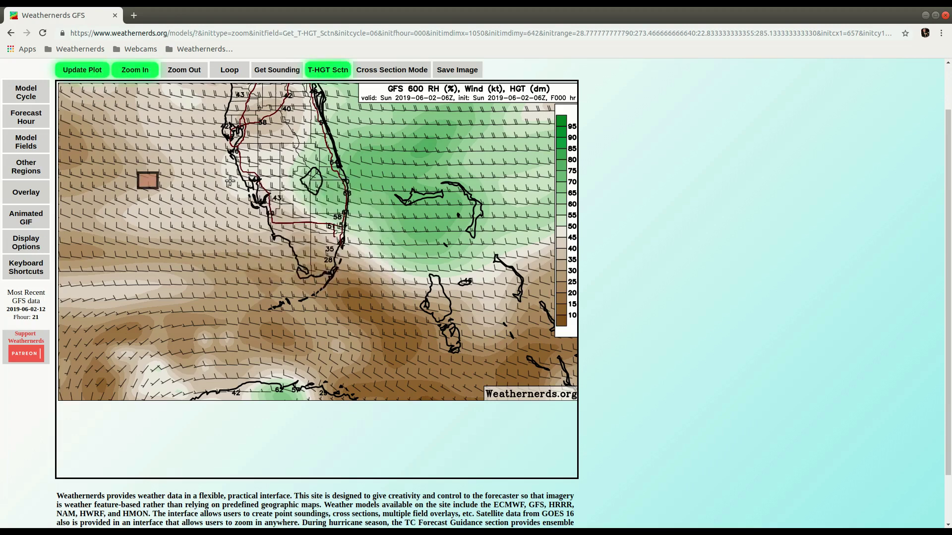
drag(231, 175, 372, 284)
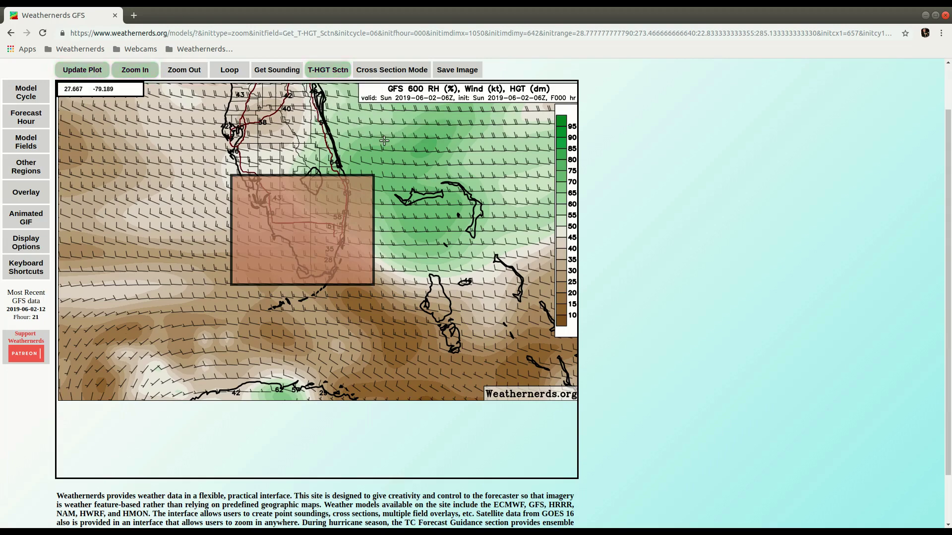
click(433, 226)
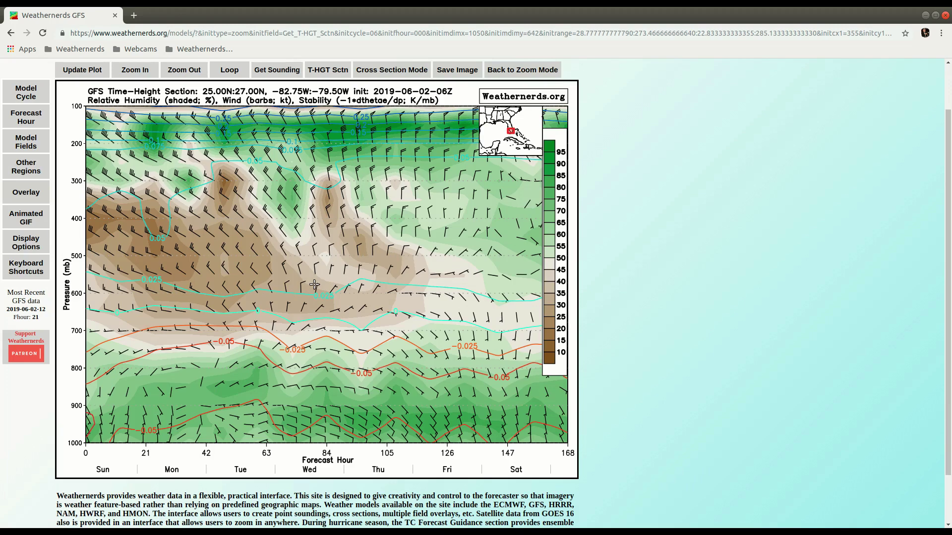
click(314, 284)
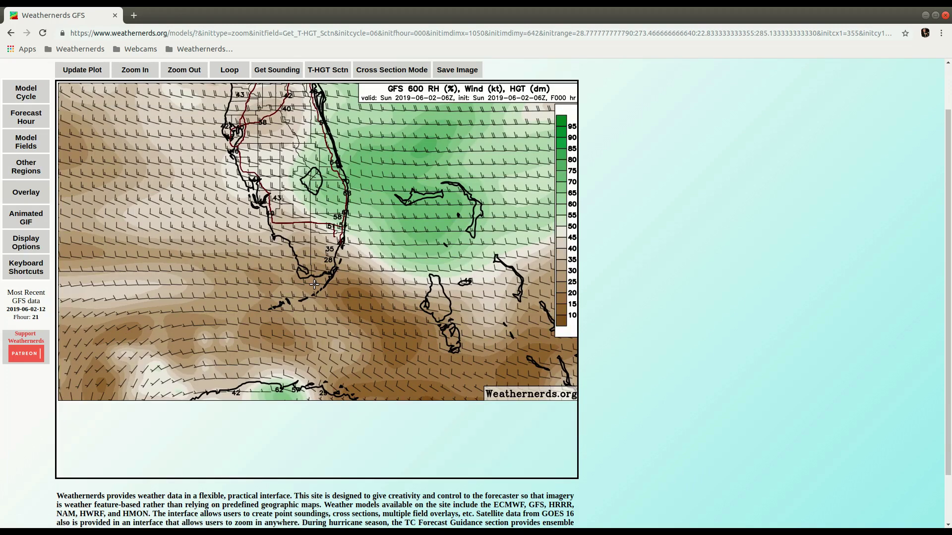
Show 850 mb vorticity on the full US map and zoom into the East Coast vorticity band
click(202, 69)
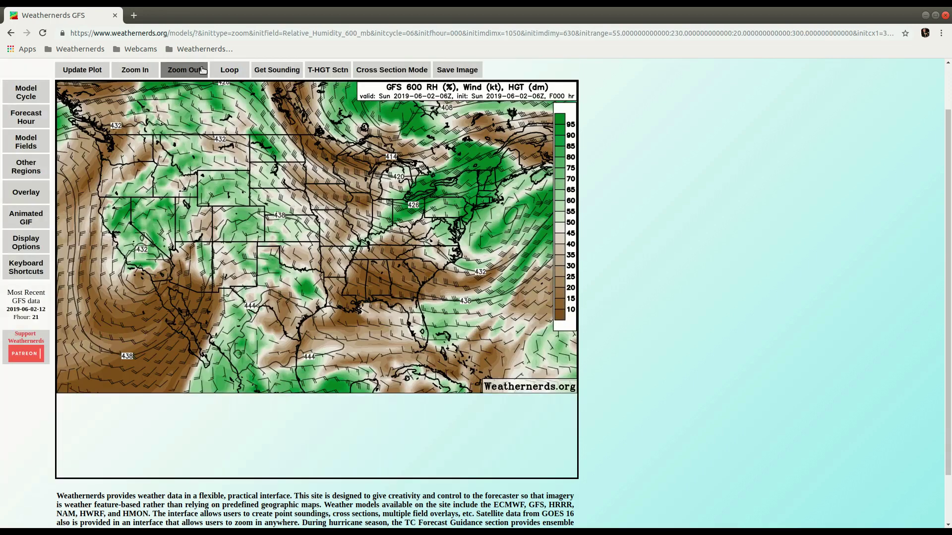
mouse_move(26, 141)
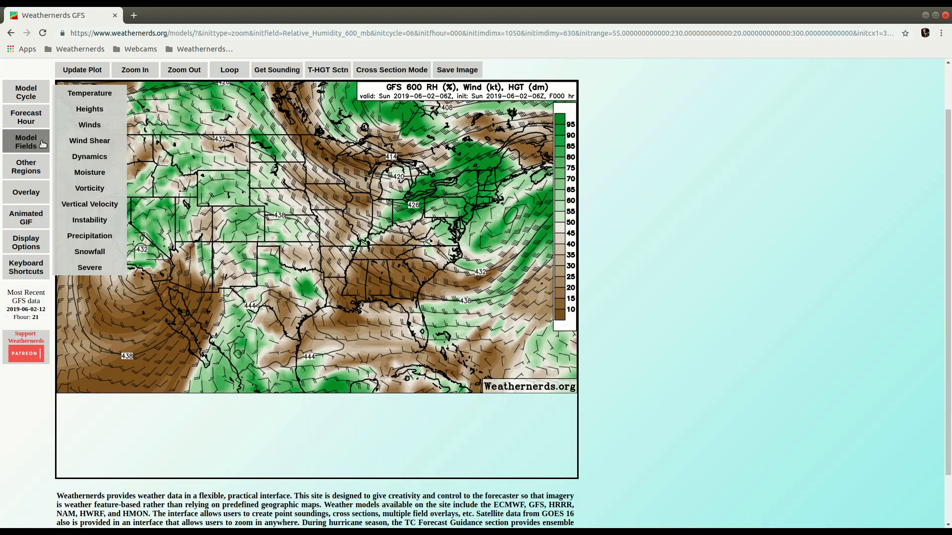
mouse_move(103, 195)
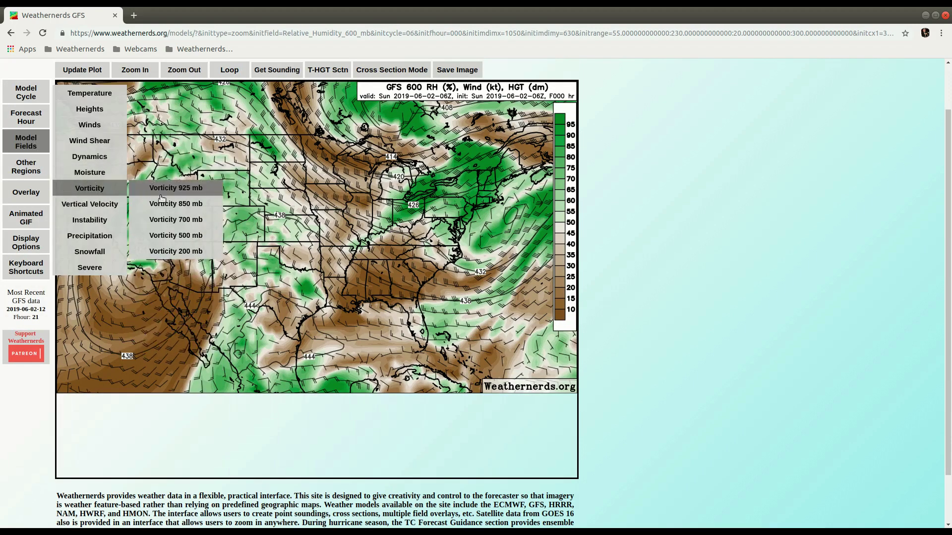
click(172, 204)
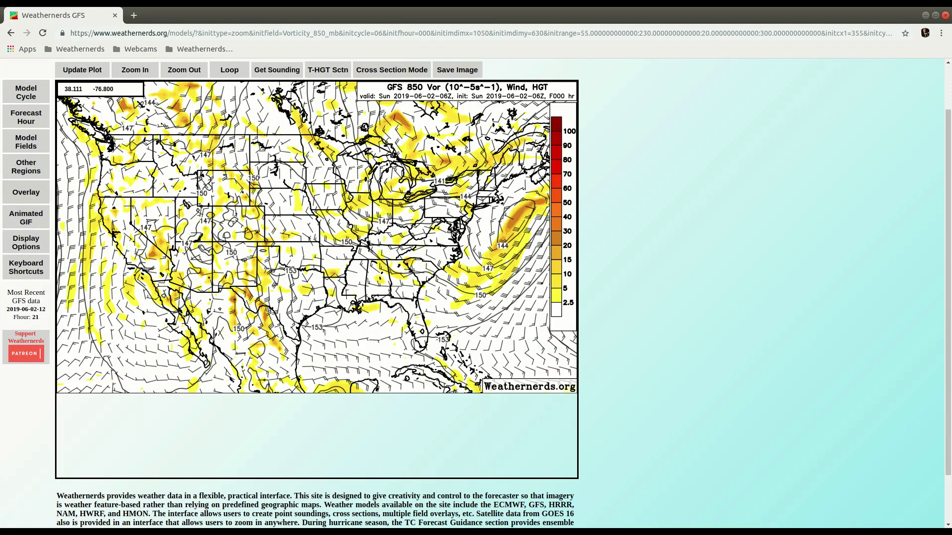
drag(468, 192, 557, 254)
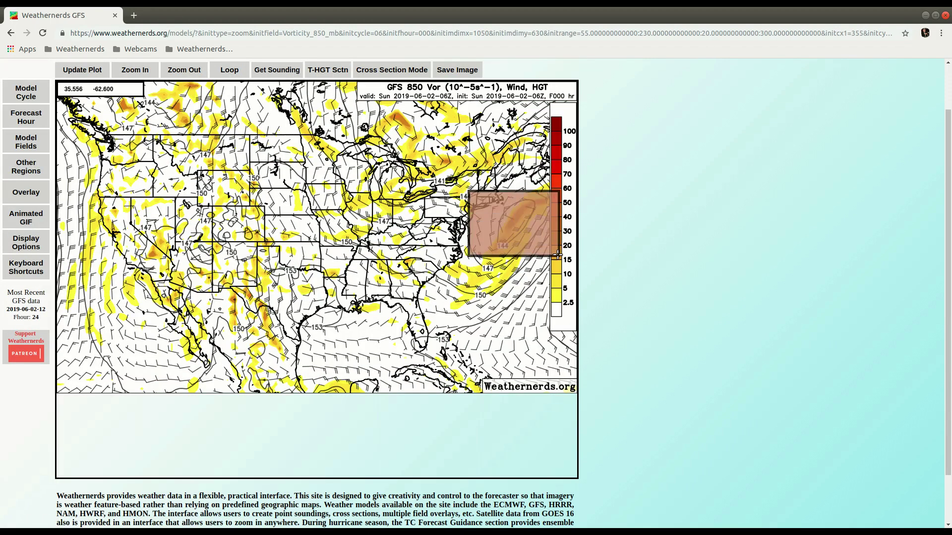
key(z)
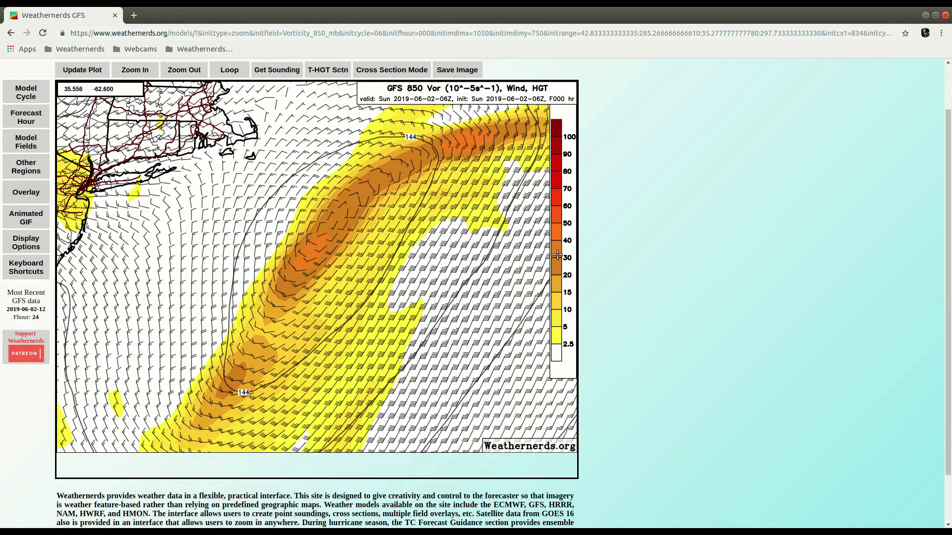
Generate a 48-hour time-height section at 39.50N, 68.75W in the vorticity maximum
click(311, 251)
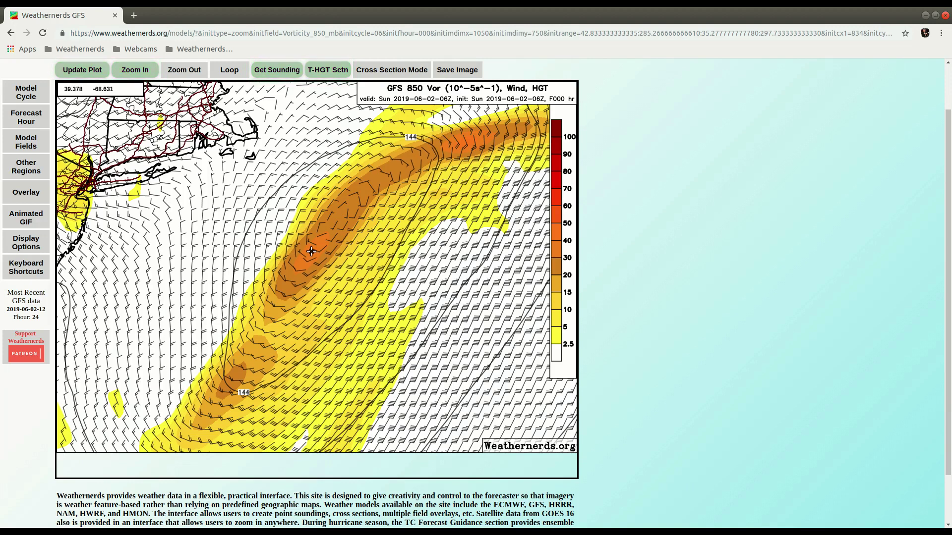
click(327, 70)
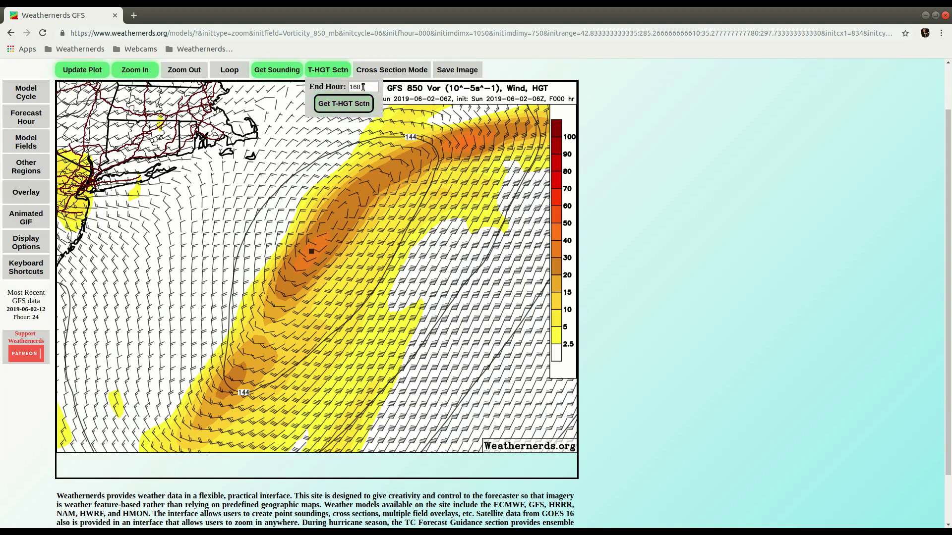
key(BackSpace)
key(BackSpace)
key(BackSpace)
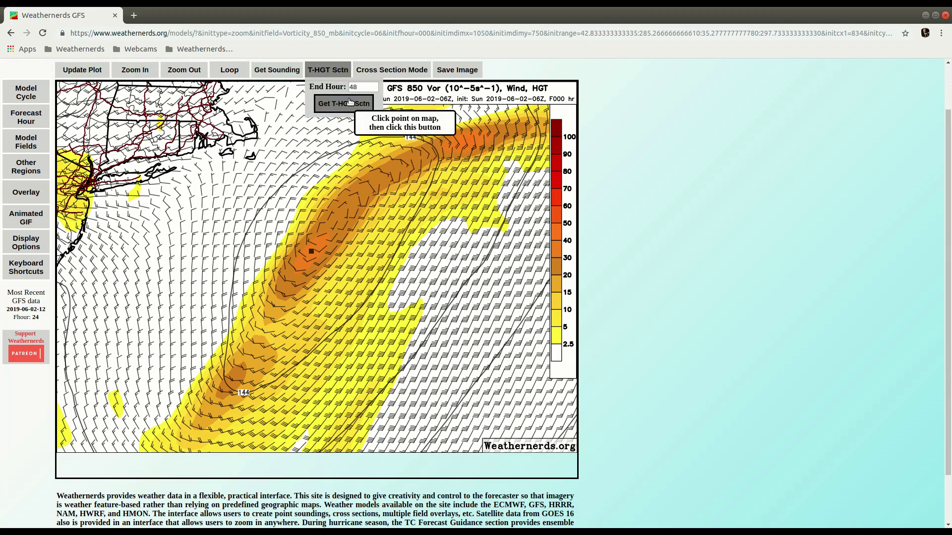
click(350, 102)
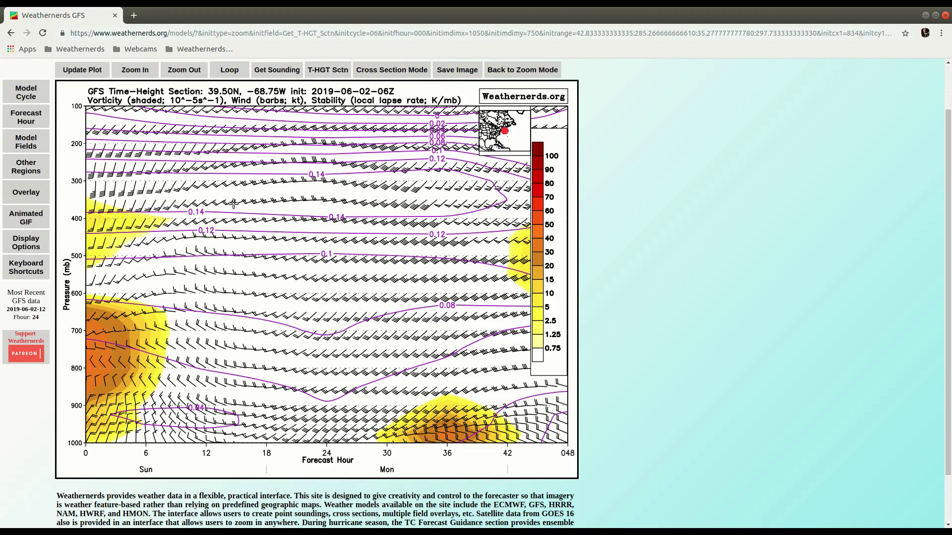
Shade the section with 700 mb vertical velocity in Pa/s instead of vorticity
mouse_move(33, 143)
mouse_move(120, 203)
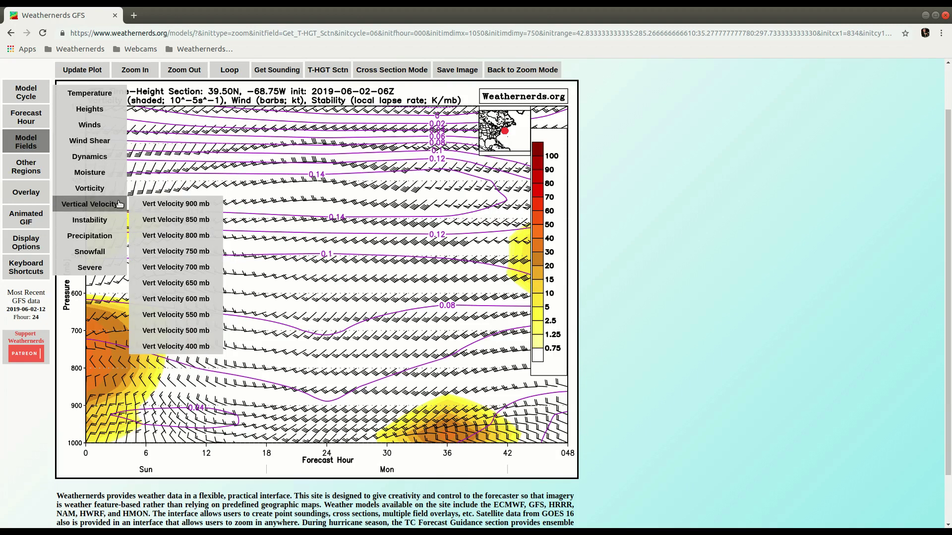
click(179, 268)
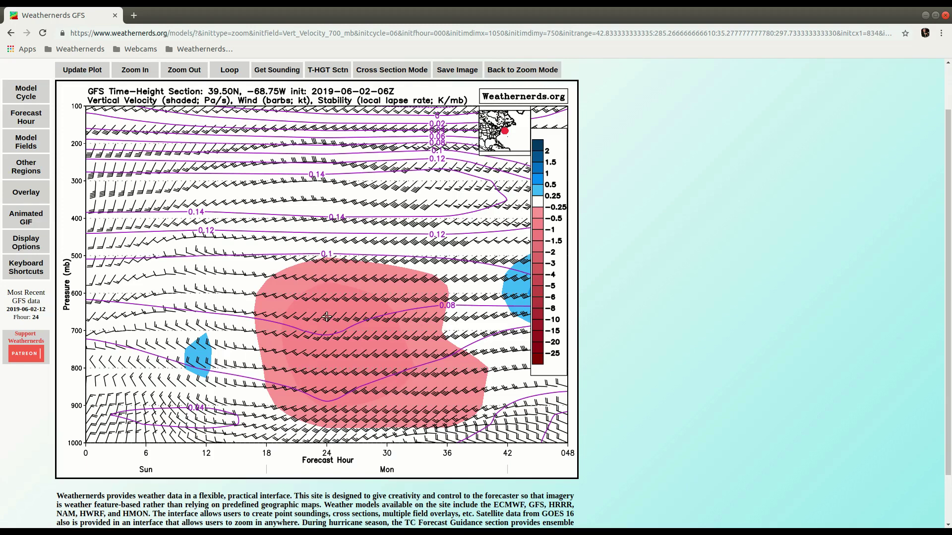
Load the 700 mb vertical velocity map and box the ascent area east of the low
key(Escape)
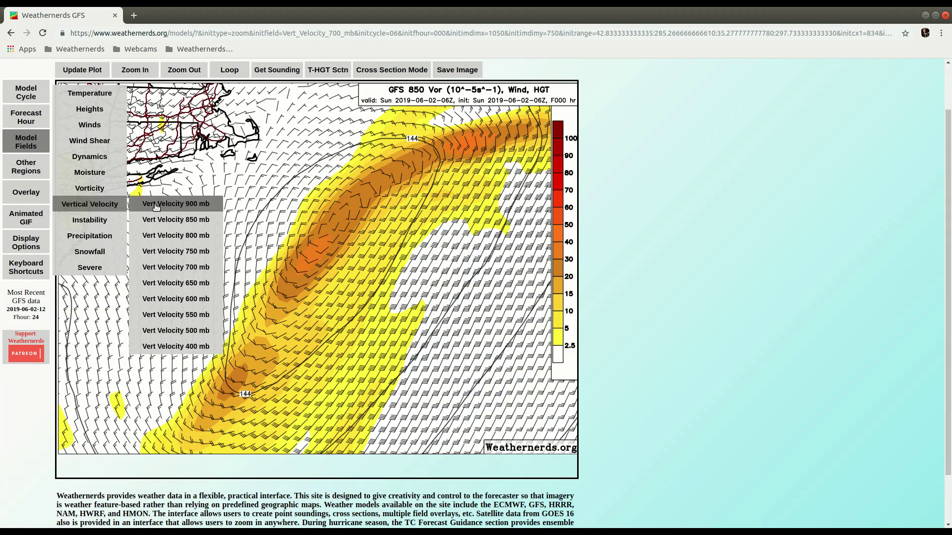
click(191, 266)
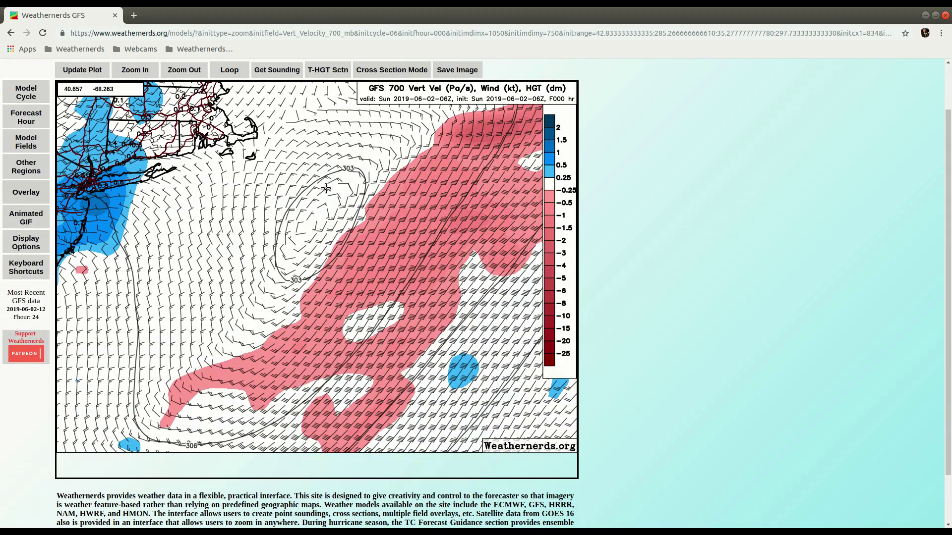
drag(341, 194, 514, 312)
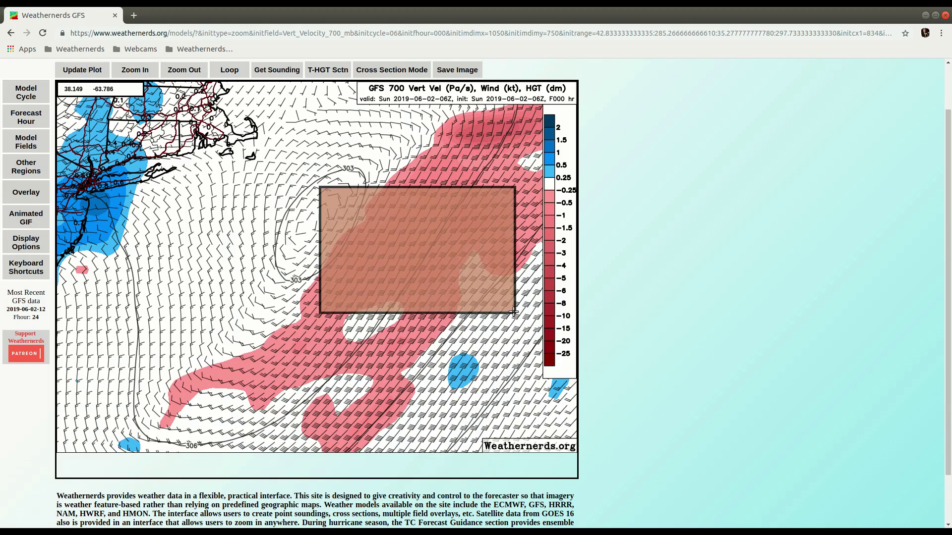
Set End Hour to 384 and generate the area-averaged vertical velocity section
click(327, 70)
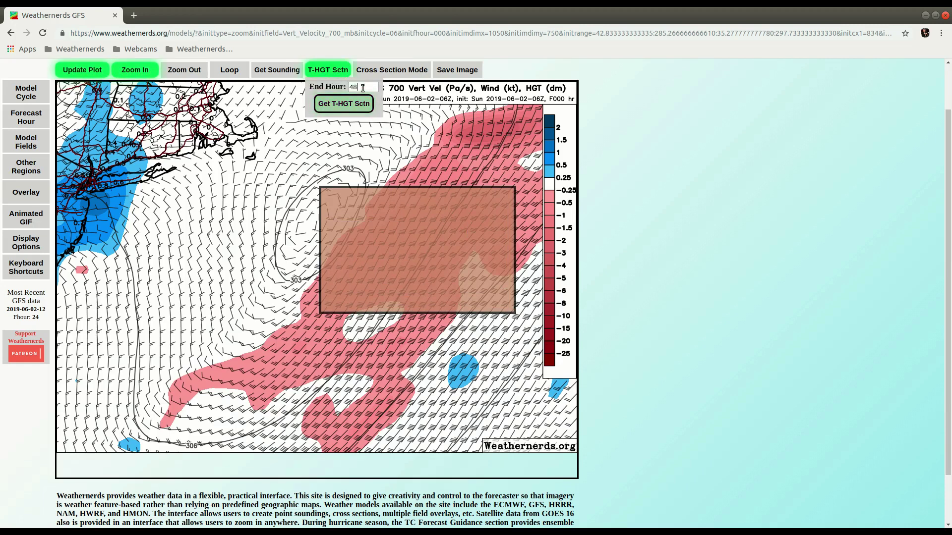
click(362, 88)
key(BackSpace)
key(BackSpace)
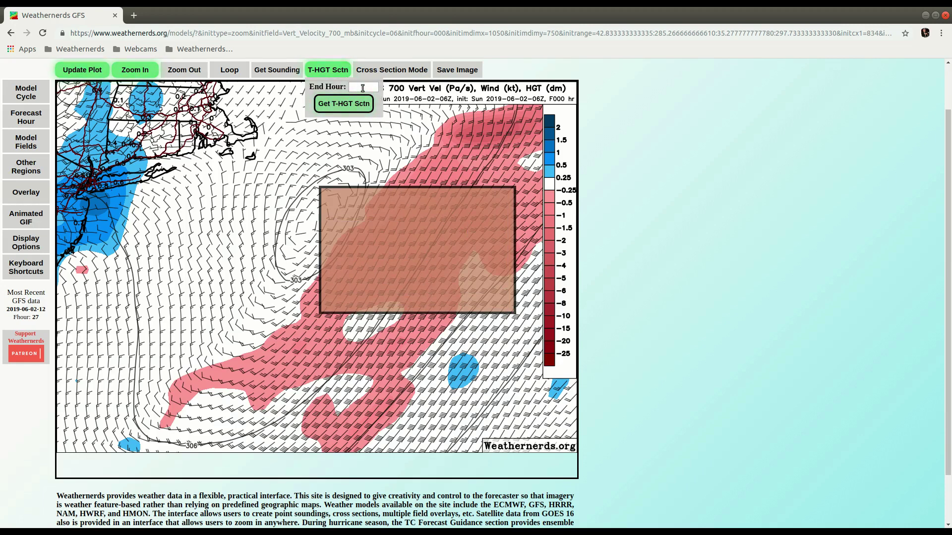
text(384)
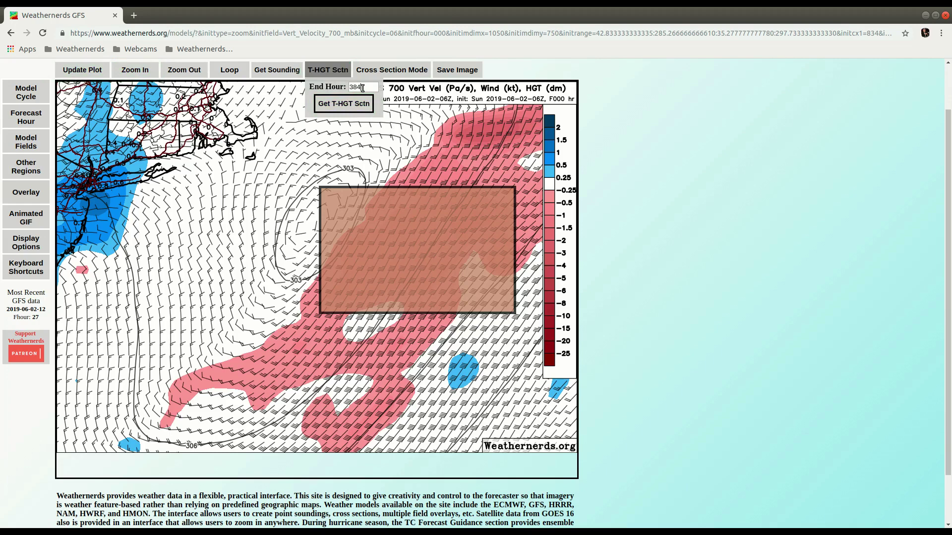
click(354, 106)
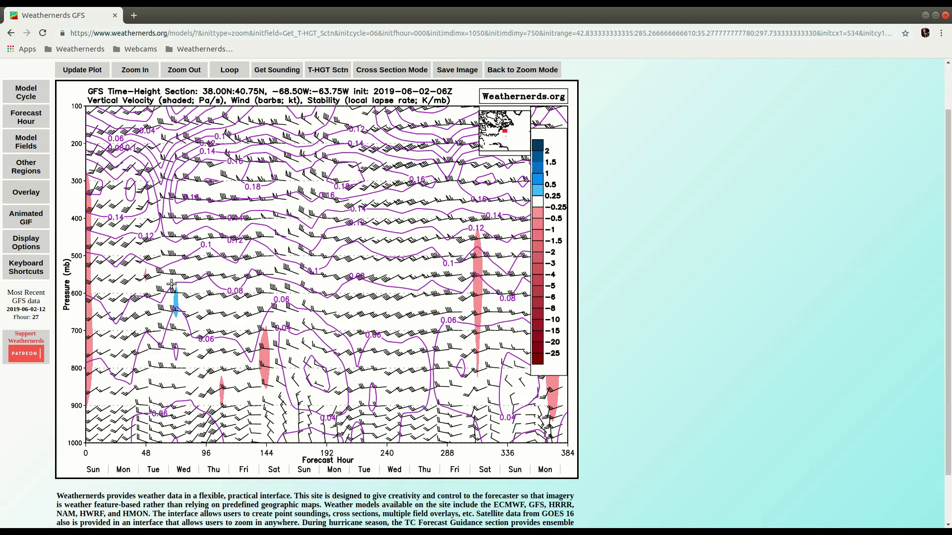
Back on the map, show 600 mb relative humidity over the North Atlantic region
click(187, 323)
click(30, 142)
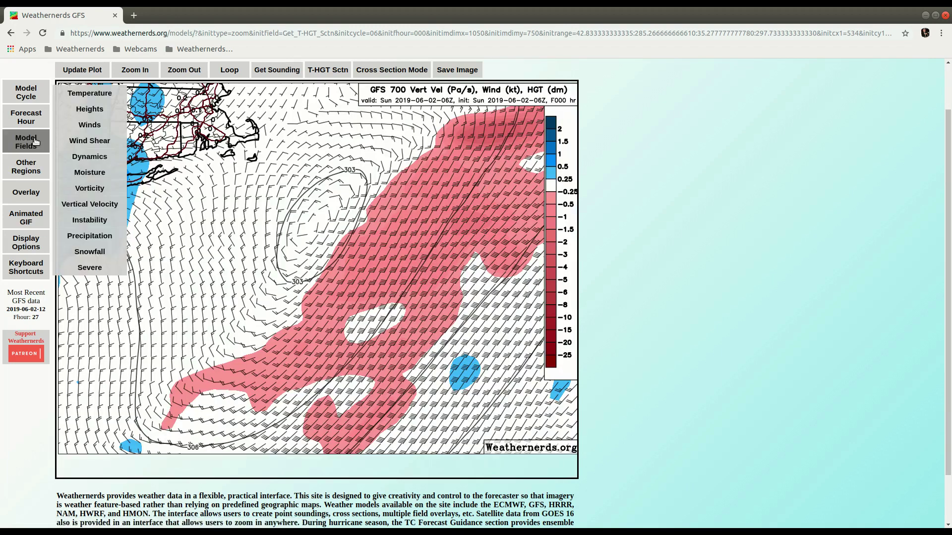
mouse_move(65, 153)
mouse_move(77, 172)
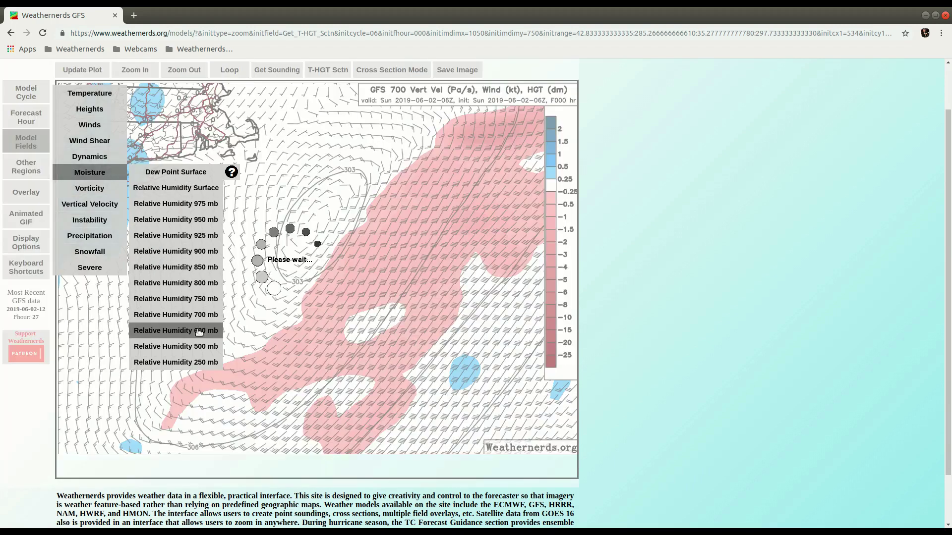
click(198, 331)
click(29, 168)
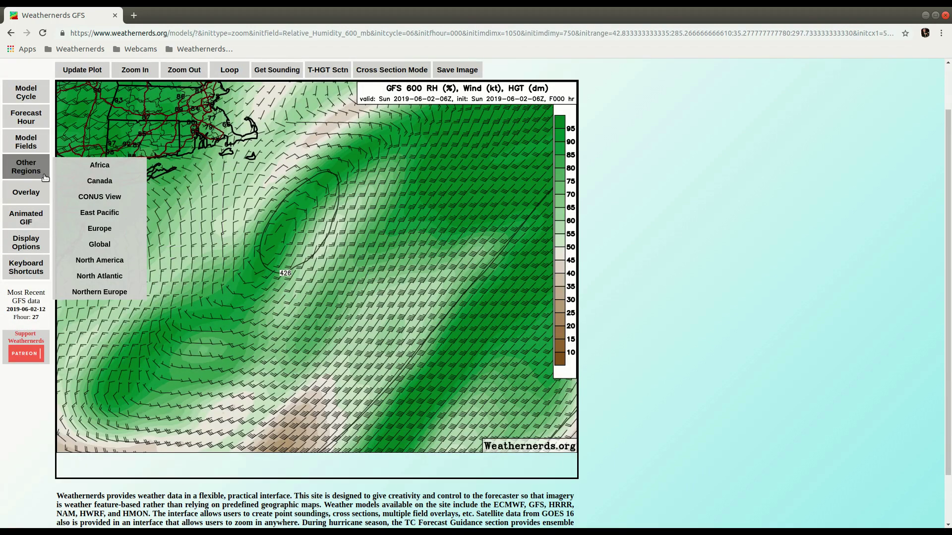
click(112, 282)
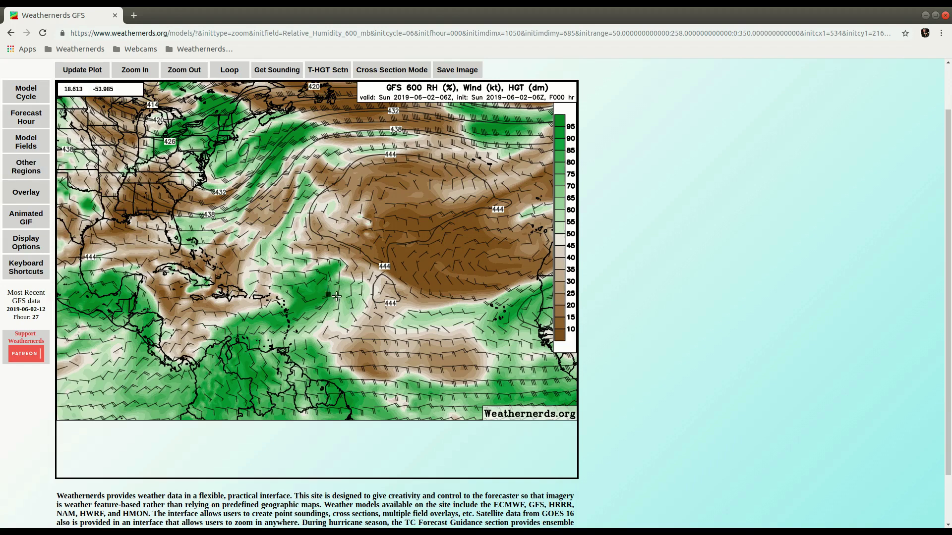
Average relative humidity over 8–19N, 54.5–29.75W in a section out to hour 240
drag(327, 294, 463, 362)
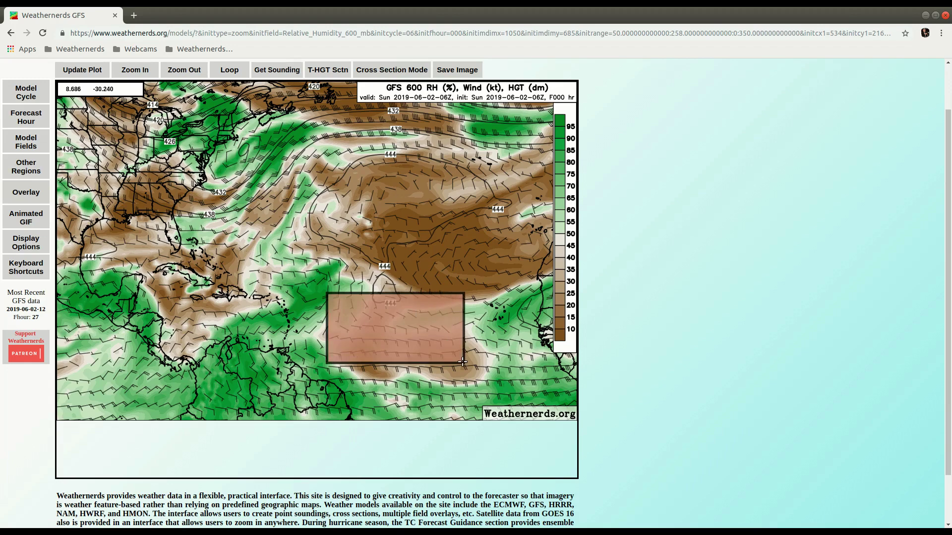
drag(462, 362, 463, 366)
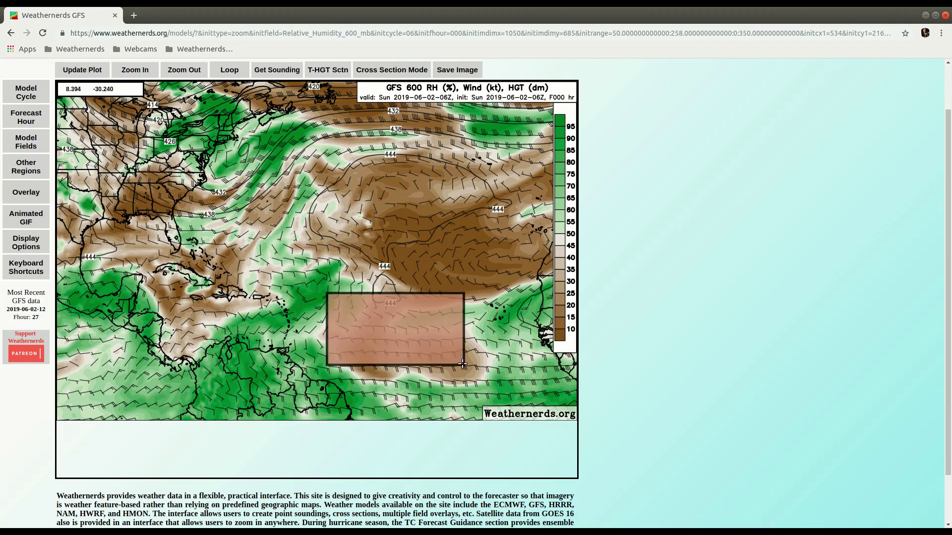
click(331, 72)
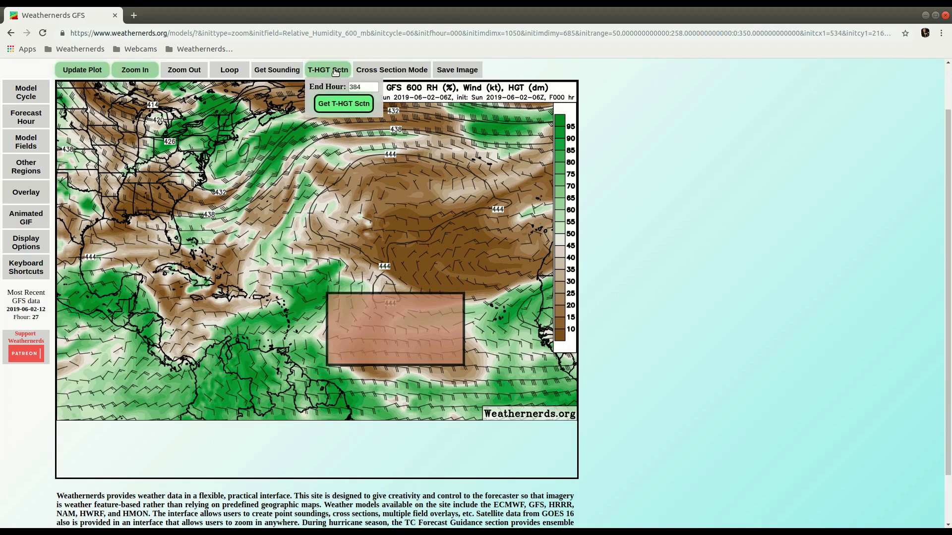
double_click(363, 86)
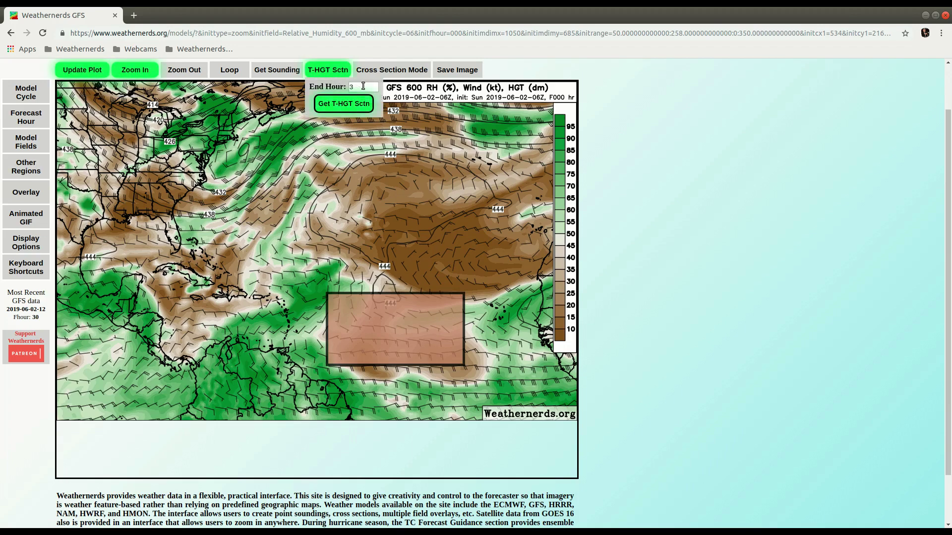
text(240)
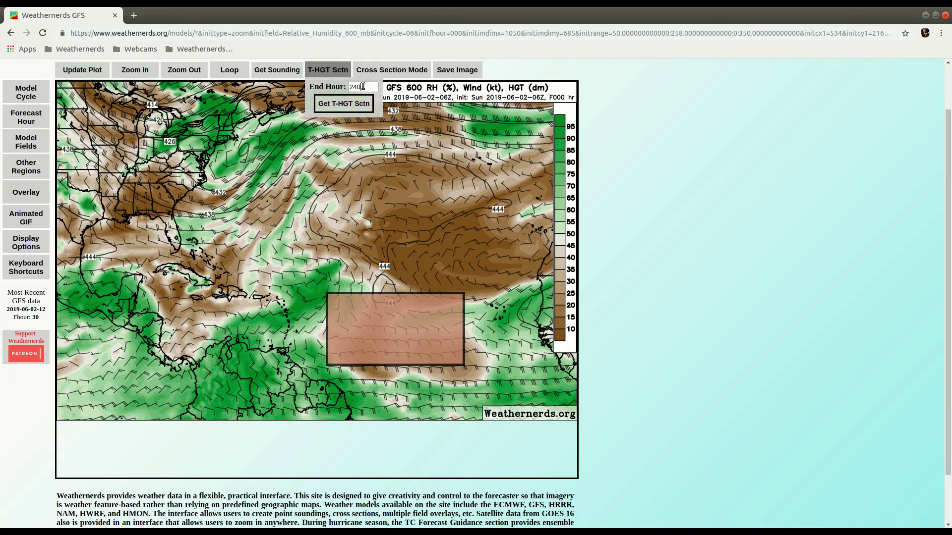
click(346, 103)
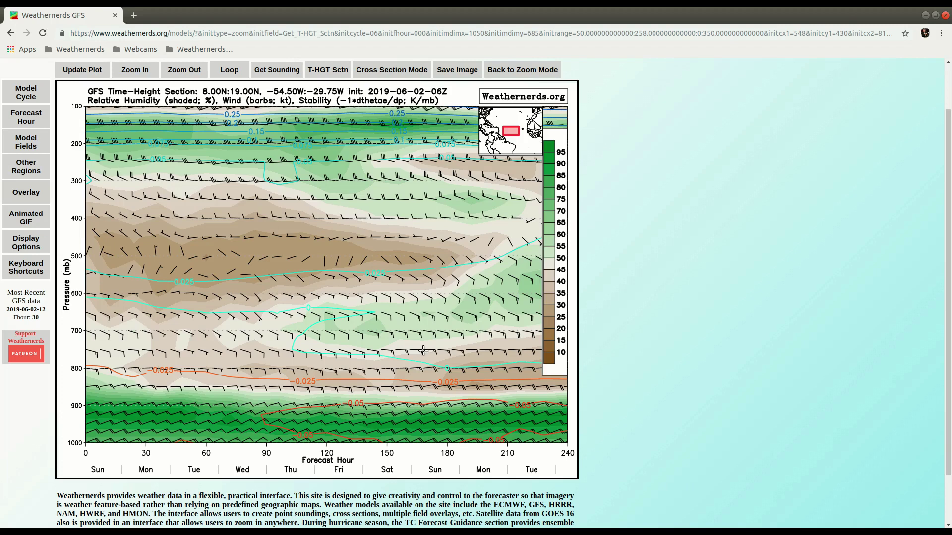
scroll(718, 225, up, 2)
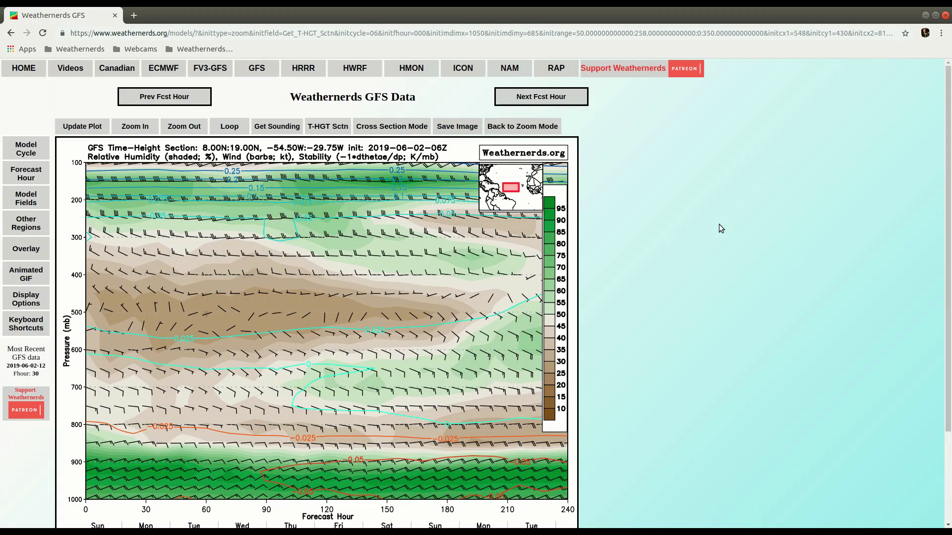